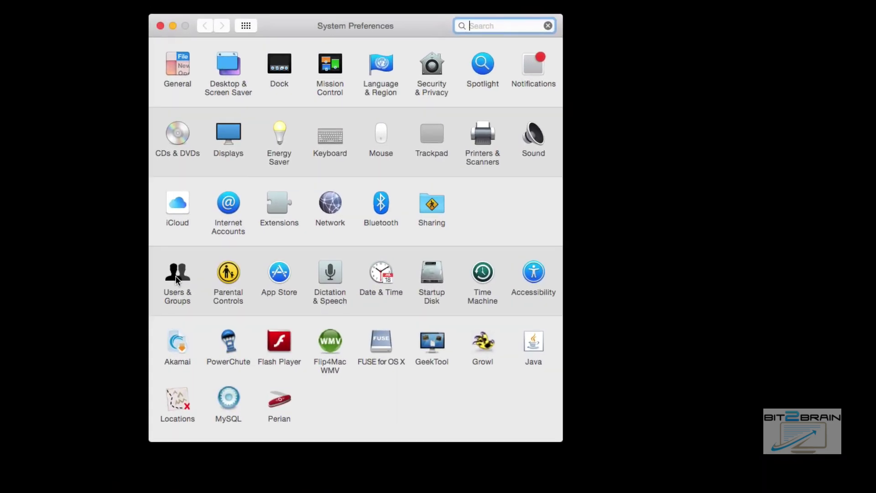
Open Users & Groups and unlock it by entering the administrator password.
{"action": "left_click", "coordinate": [177, 276]}
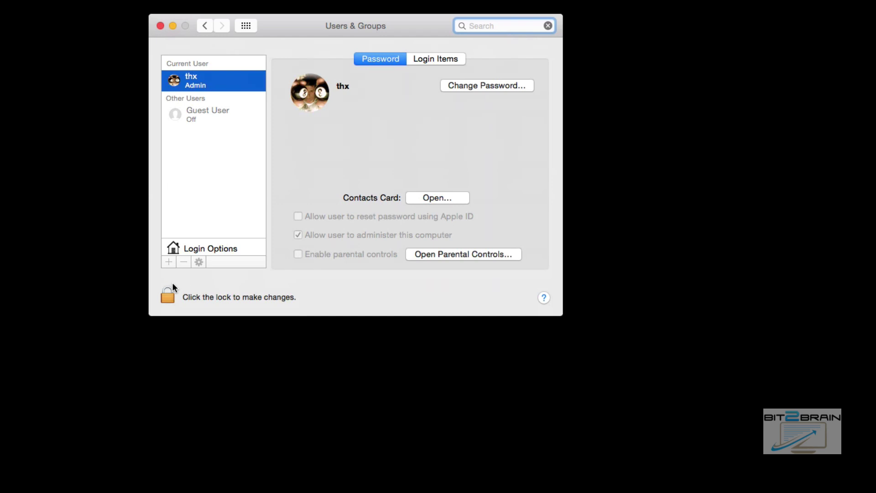
{"action": "left_click", "coordinate": [168, 294]}
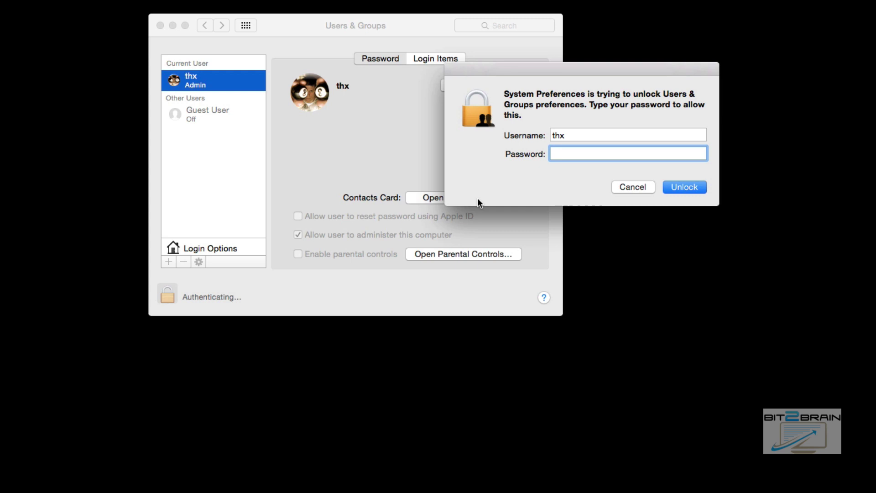
{"action": "type", "text": "•••••••"}
{"action": "key", "text": "Return"}
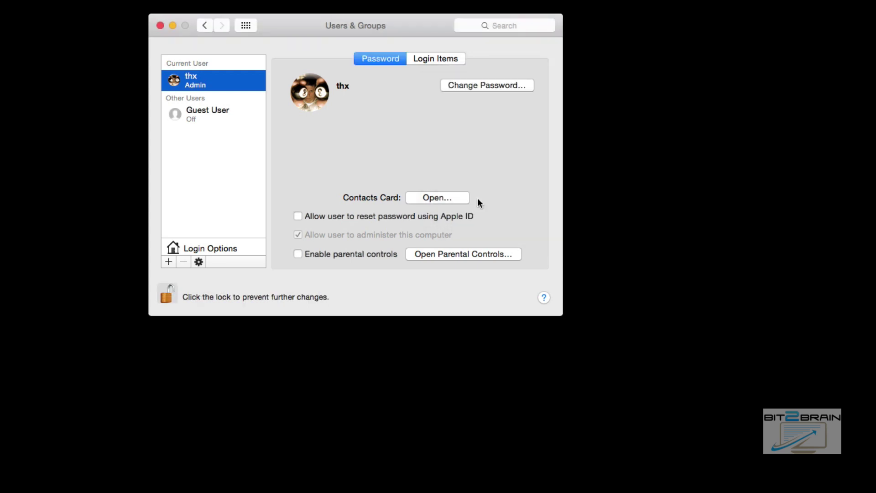
From Login Options, try joining server 192.168.1.100, then cancel the Active Directory sheet.
{"action": "left_click", "coordinate": [223, 248]}
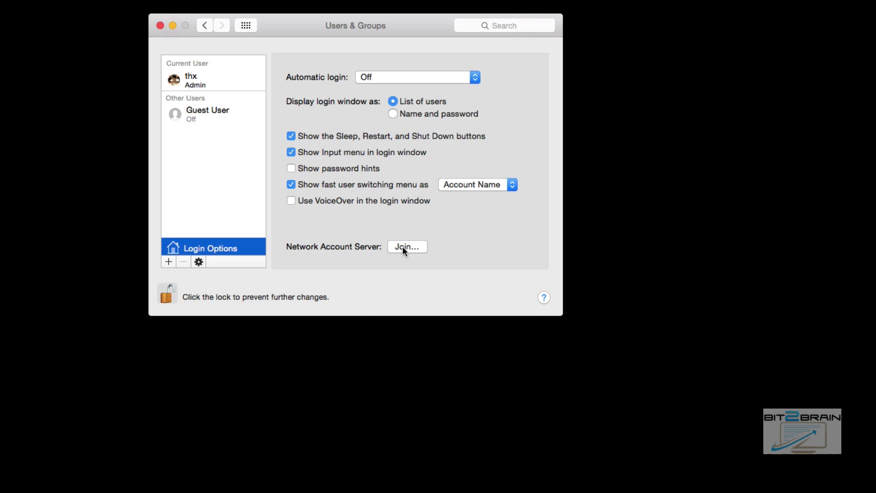
{"action": "left_click", "coordinate": [403, 246]}
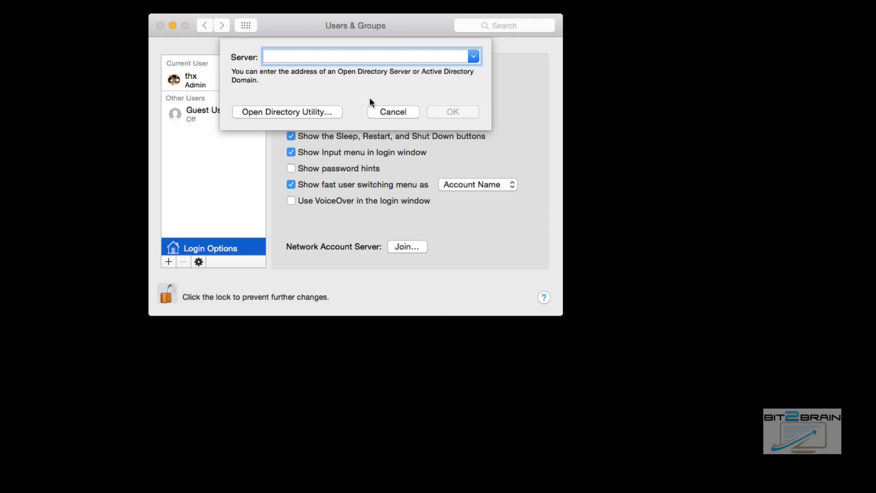
{"action": "type", "text": "1"}
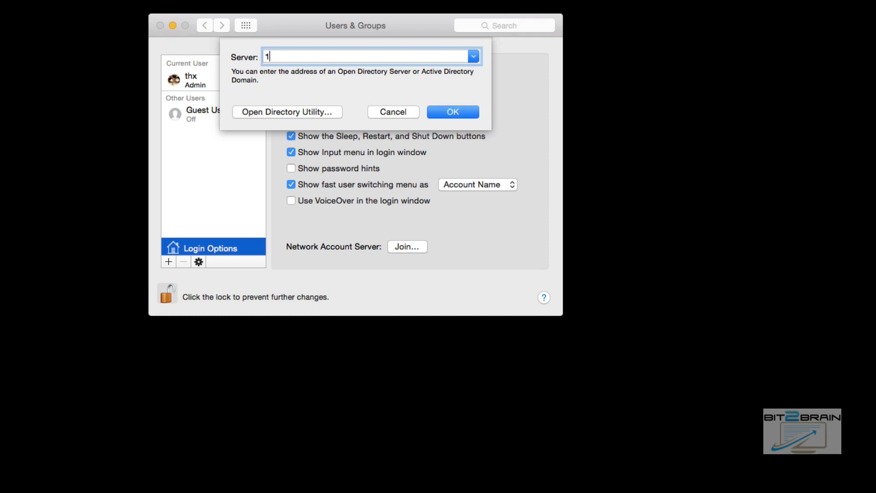
{"action": "type", "text": "92.168.1.100"}
{"action": "key", "text": "Return"}
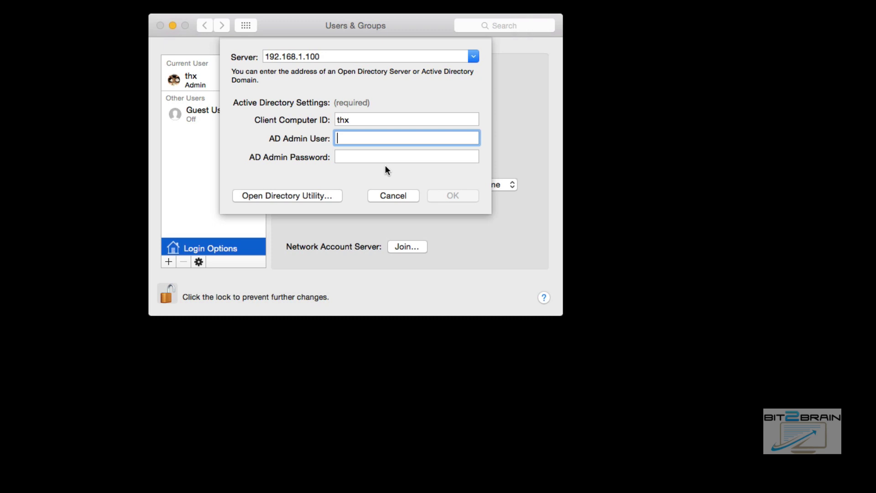
{"action": "left_click", "coordinate": [392, 196]}
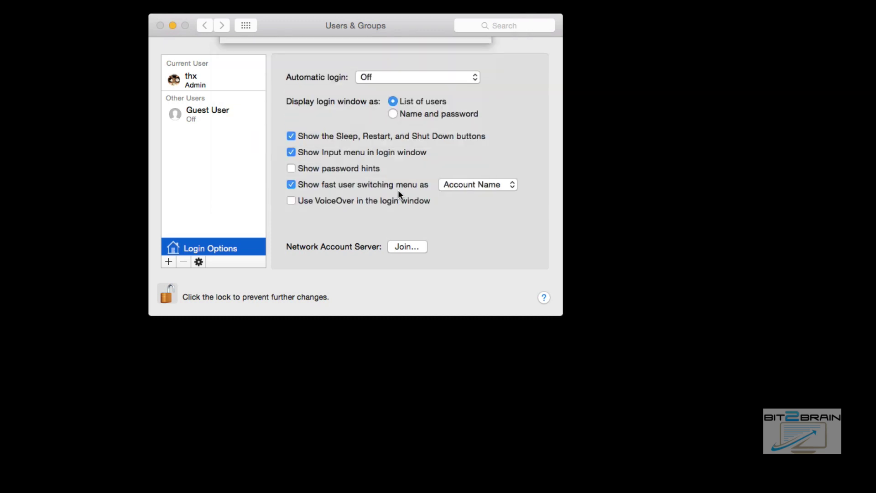
Dismiss the Users & Groups error and set Ethernet 2's Configure IPv4 to Manually.
{"action": "left_click", "coordinate": [246, 26]}
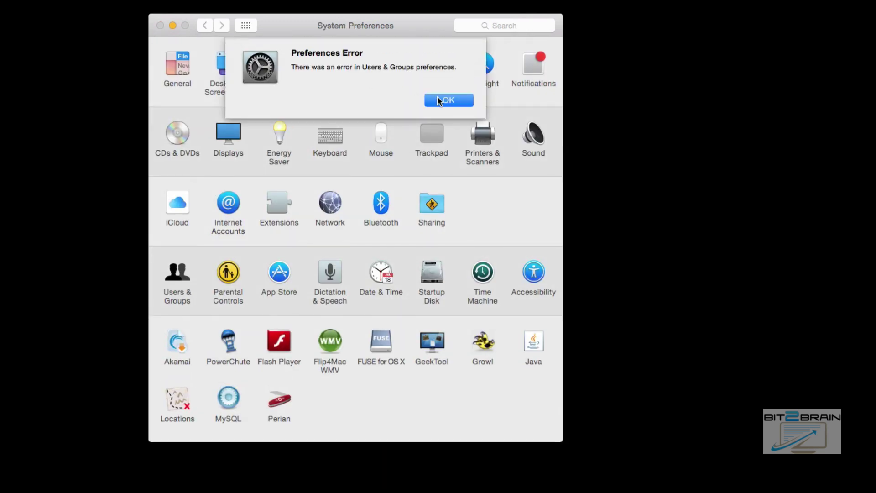
{"action": "left_click", "coordinate": [444, 98]}
{"action": "left_click", "coordinate": [328, 213]}
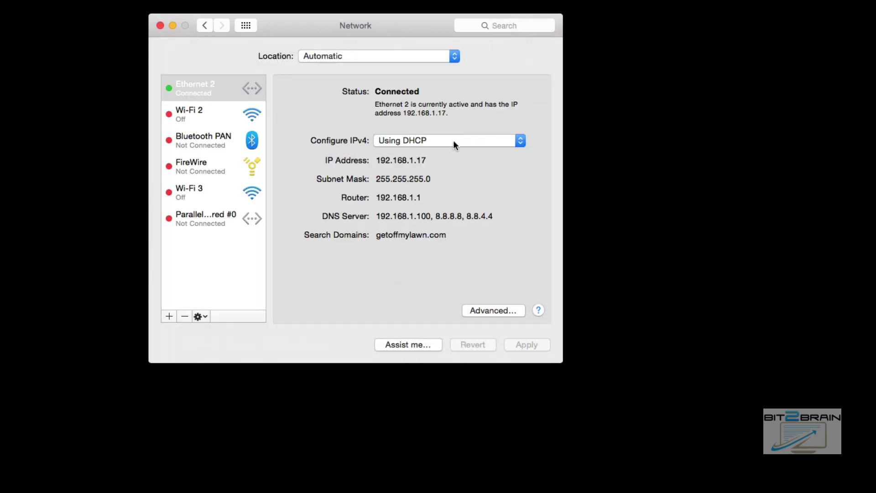
{"action": "left_click", "coordinate": [453, 141]}
{"action": "left_click", "coordinate": [425, 171]}
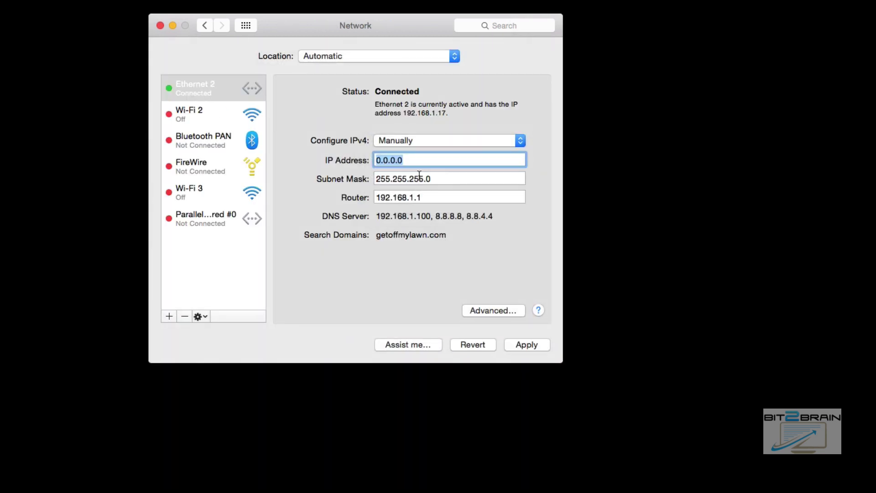
Enter 192.168.0.1 as both IP address and router, apply, and return to all preferences.
{"action": "type", "text": "192.168.0.1"}
{"action": "left_click", "coordinate": [412, 197]}
{"action": "double_click", "coordinate": [411, 198]}
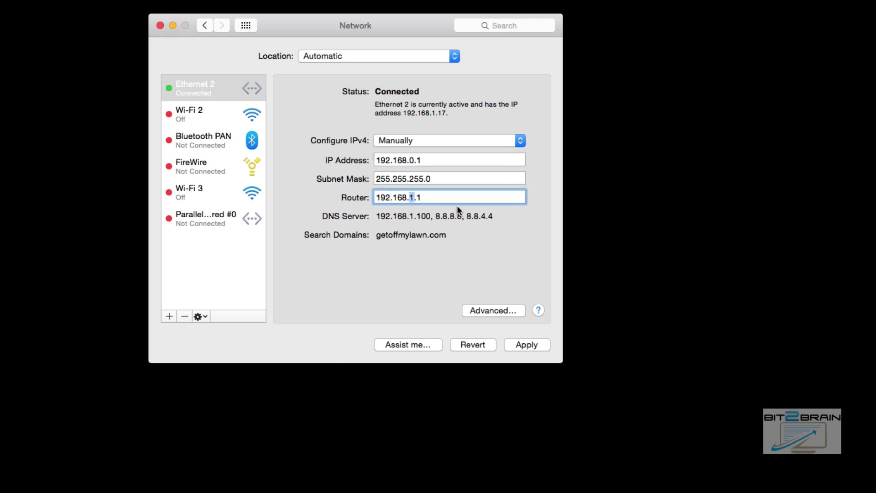
{"action": "type", "text": "0"}
{"action": "left_click", "coordinate": [526, 345]}
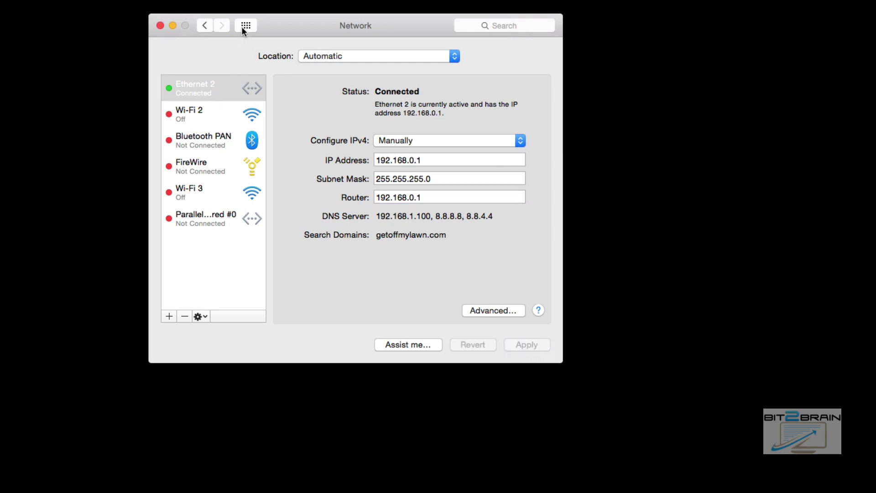
{"action": "left_click", "coordinate": [204, 114]}
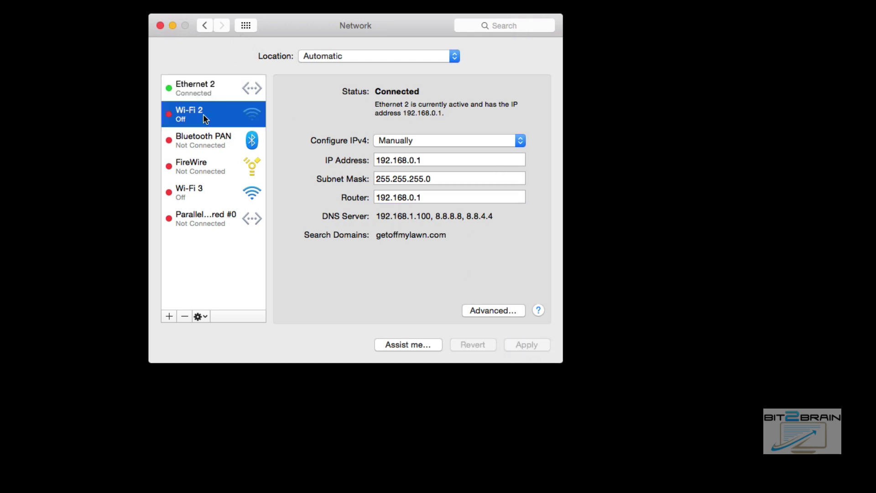
{"action": "left_click", "coordinate": [244, 25]}
Open Users & Groups Login Options and unlock them with the administrator password.
{"action": "left_click", "coordinate": [176, 279]}
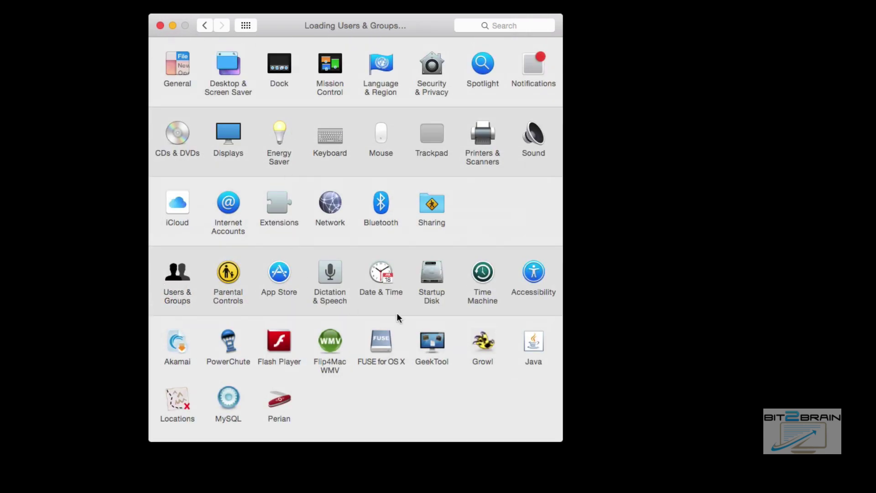
{"action": "left_click", "coordinate": [209, 248]}
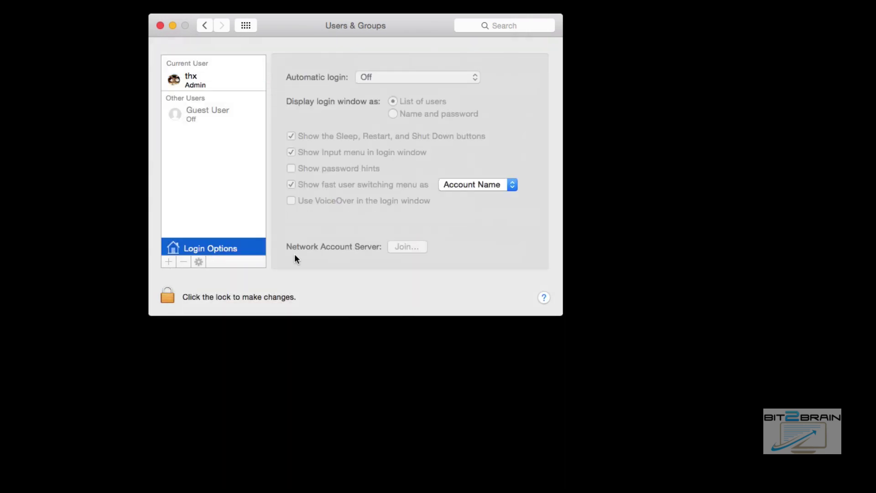
{"action": "left_click", "coordinate": [177, 295]}
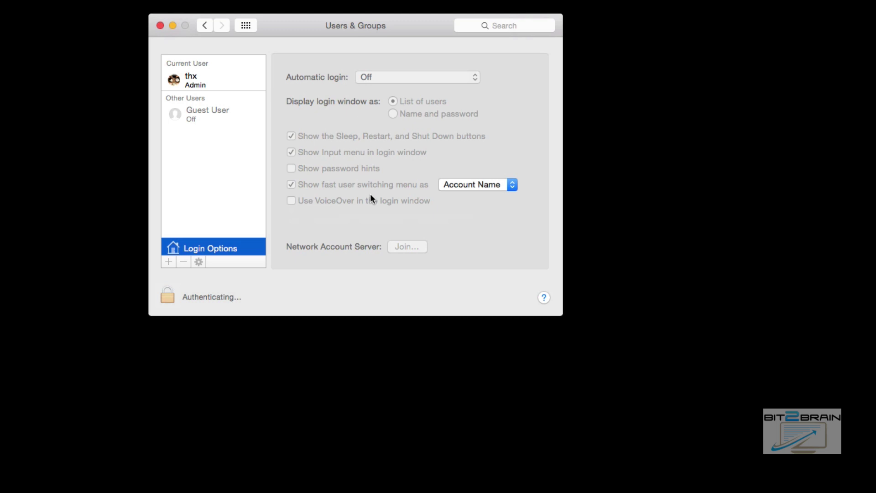
{"action": "type", "text": "•••••"}
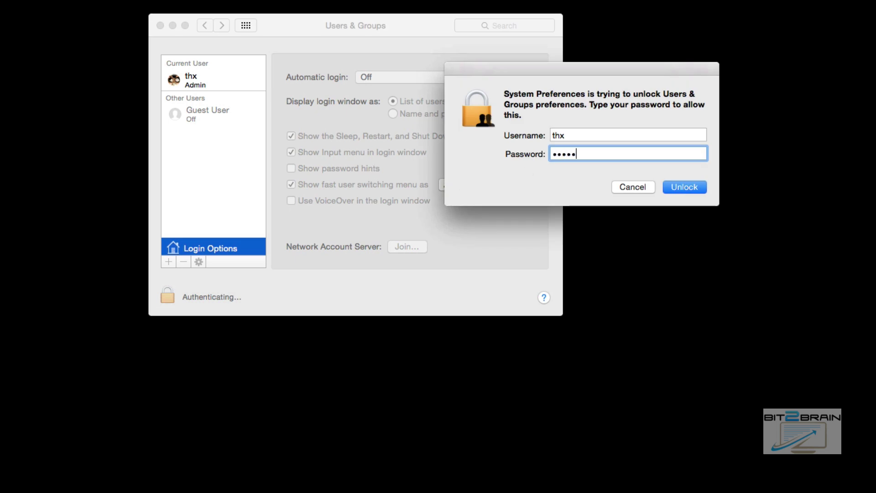
{"action": "type", "text": "•••"}
{"action": "key", "text": "Return"}
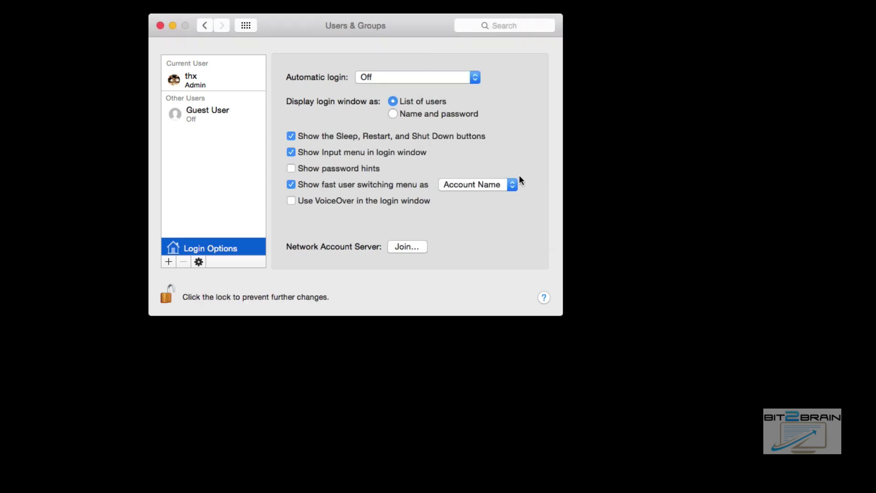
Start joining server 192.168.1.100, then cancel the join.
{"action": "left_click", "coordinate": [407, 247]}
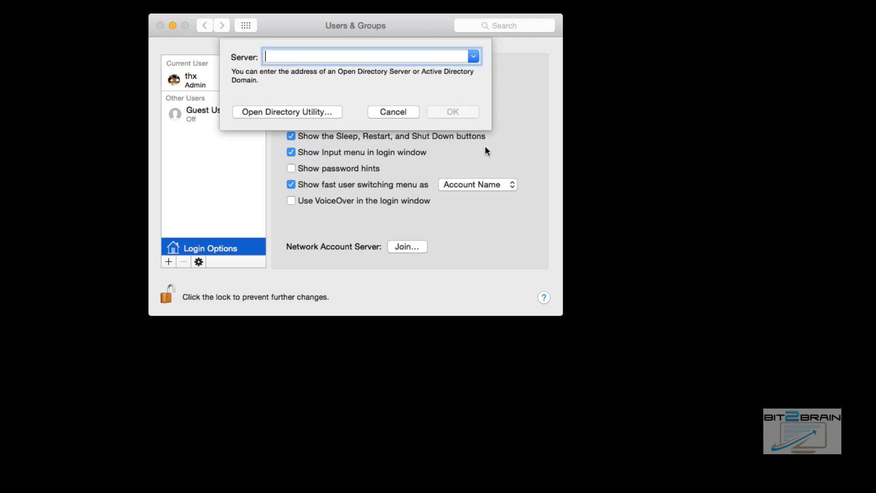
{"action": "type", "text": "192.1"}
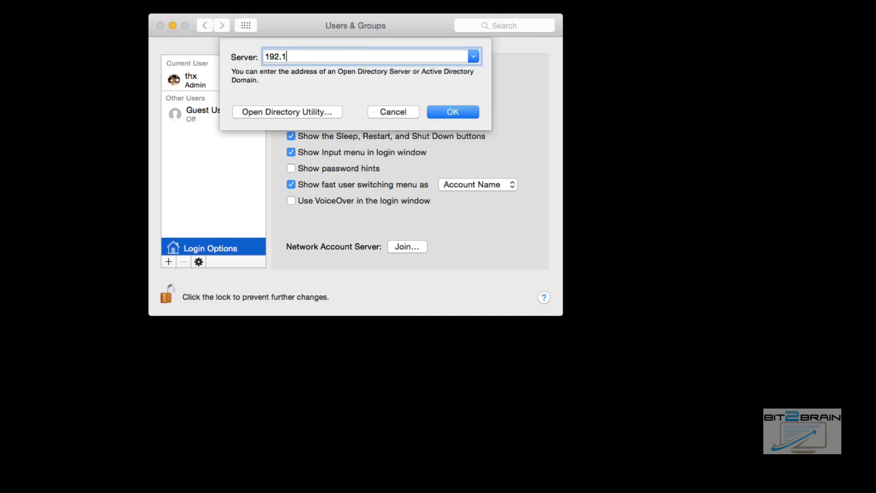
{"action": "type", "text": "68.1.100"}
{"action": "left_click", "coordinate": [403, 110]}
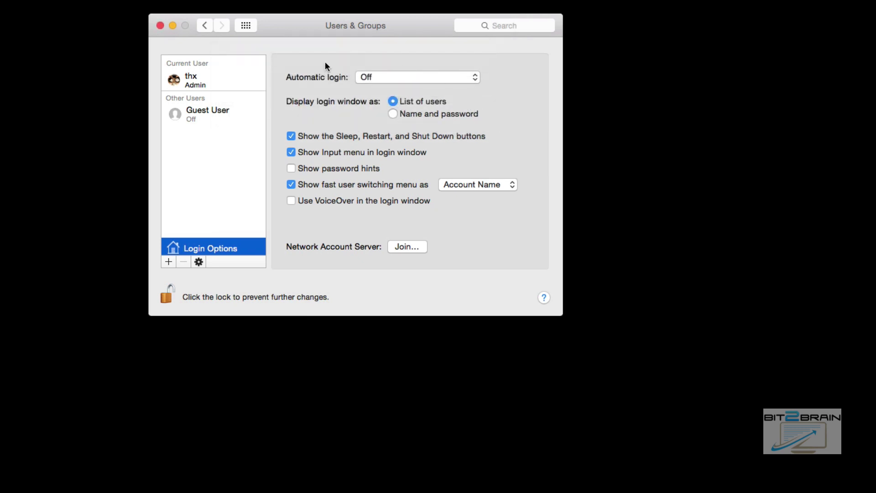
Change Ethernet 2's Configure IPv4 from Manually to Using DHCP and apply it.
{"action": "left_click", "coordinate": [243, 28]}
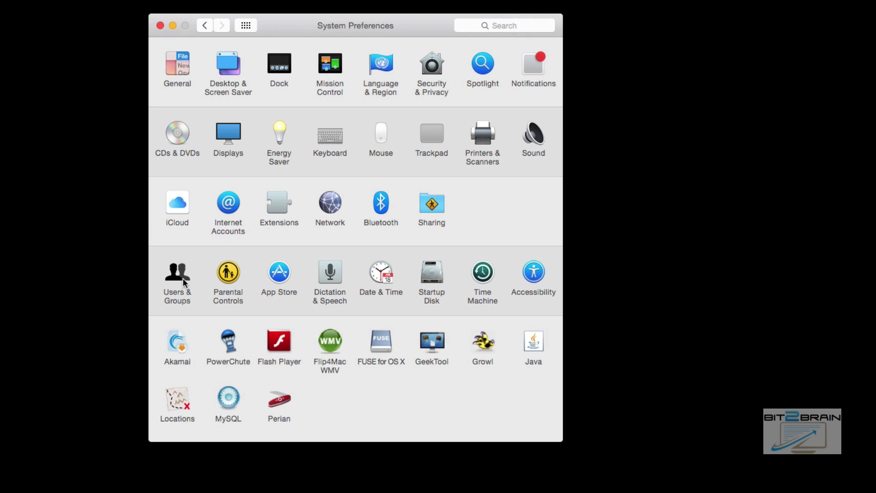
{"action": "left_click", "coordinate": [330, 203]}
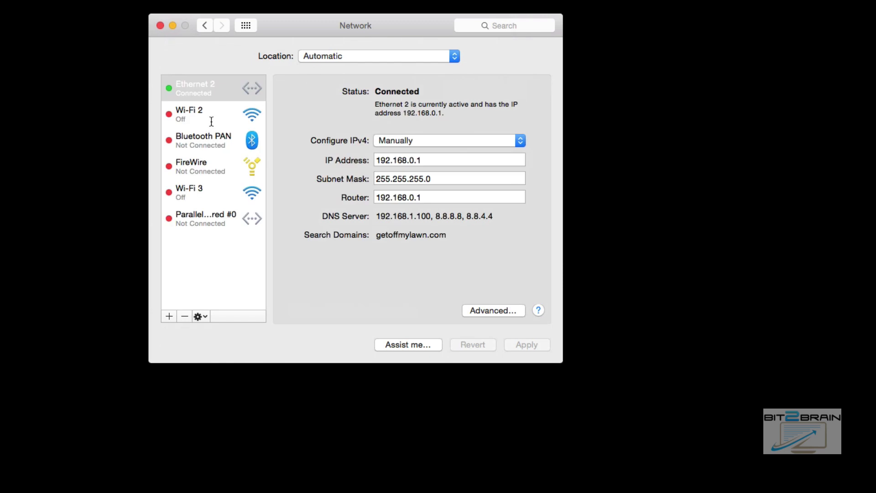
{"action": "left_click", "coordinate": [421, 139]}
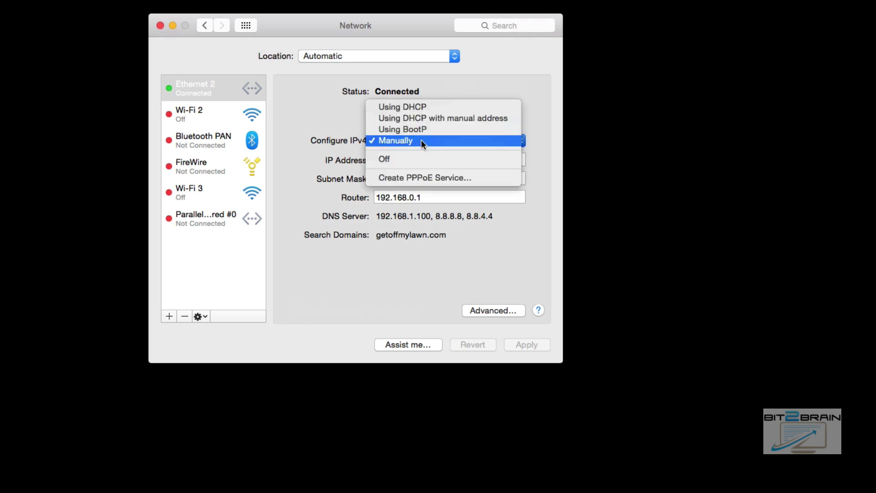
{"action": "left_click", "coordinate": [415, 107]}
{"action": "left_click", "coordinate": [511, 345]}
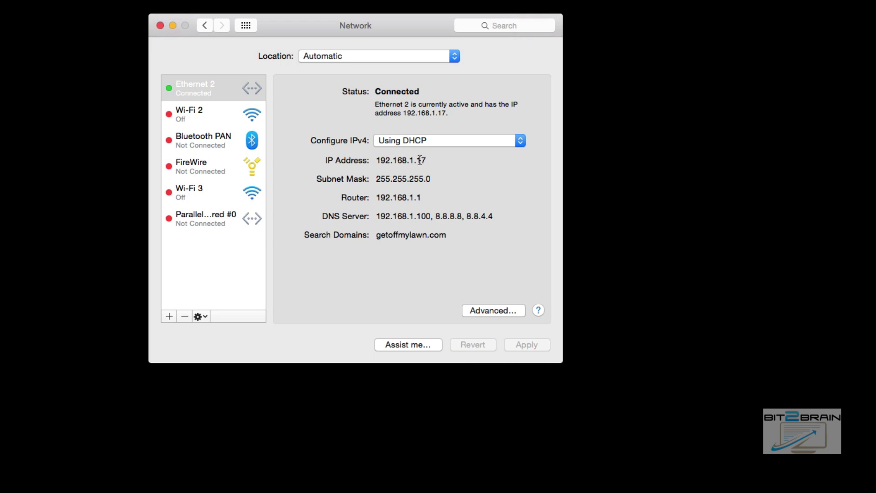
In Users & Groups, start a network account server join with server address 192.168.1.100.
{"action": "left_click", "coordinate": [242, 26]}
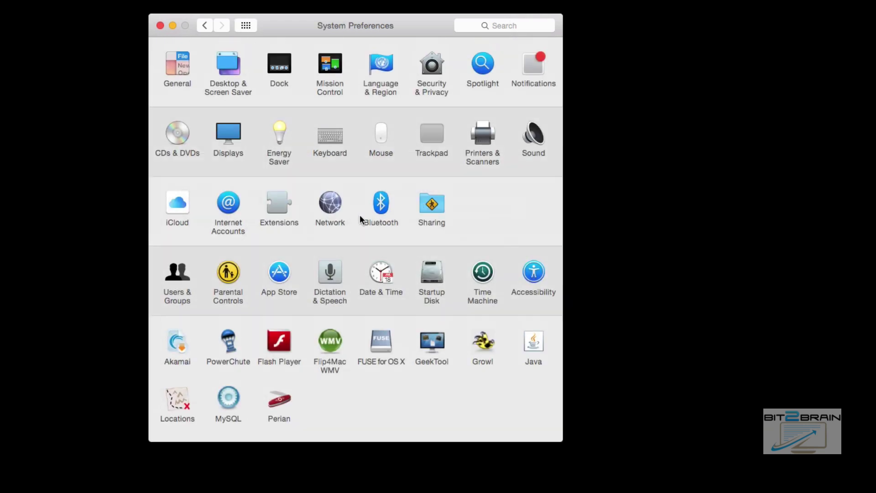
{"action": "left_click", "coordinate": [180, 273]}
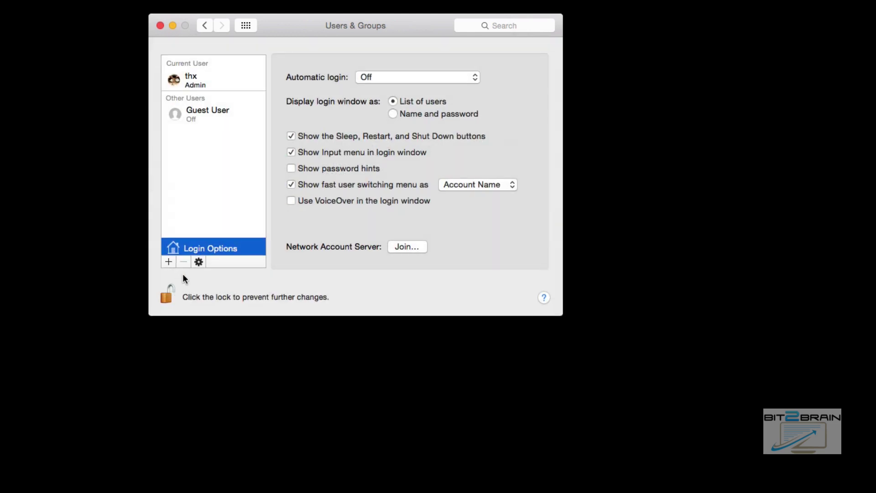
{"action": "left_click", "coordinate": [398, 246]}
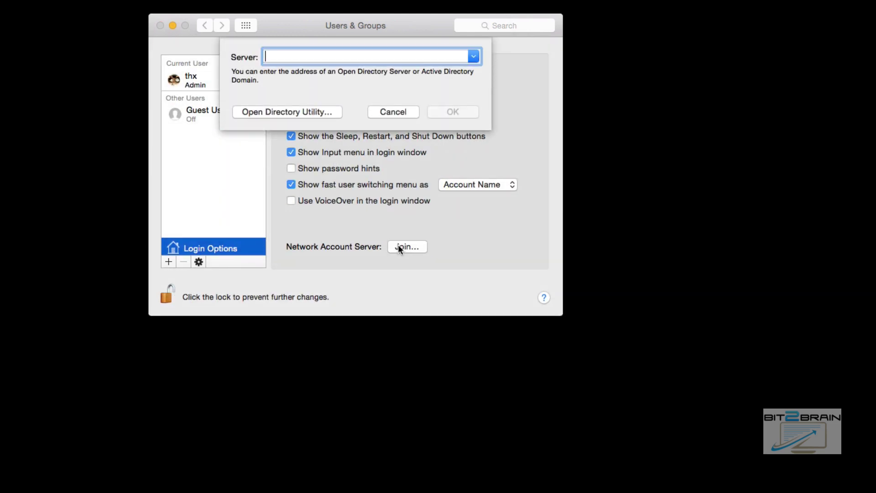
{"action": "type", "text": "192"}
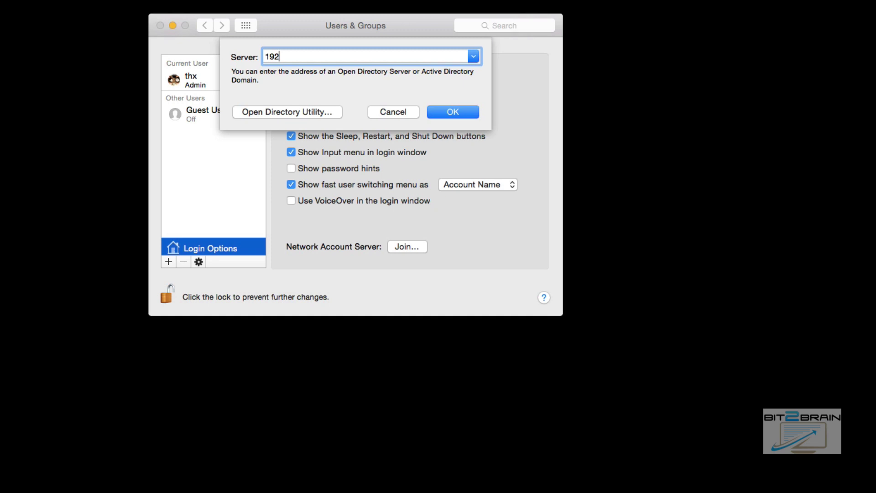
{"action": "type", "text": ".168.1.100"}
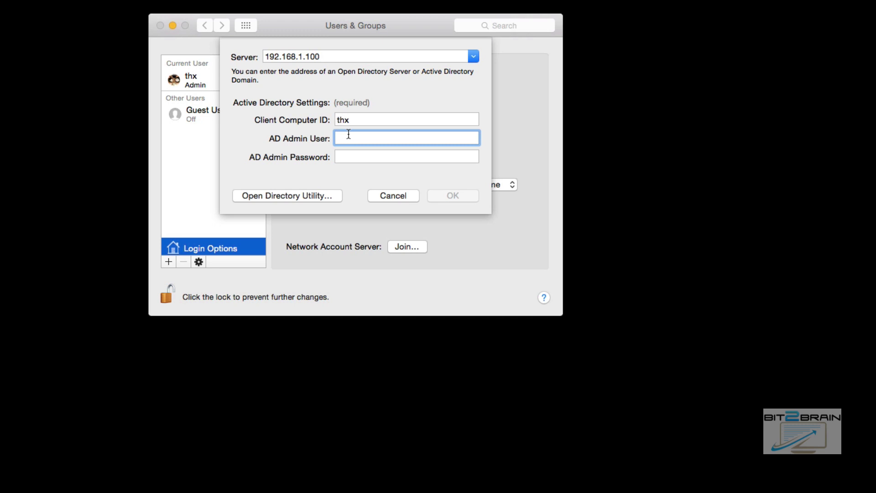
Enter the AD admin username and password and submit to bind to GETOFFMYLAWN.
{"action": "type", "text": "jesse"}
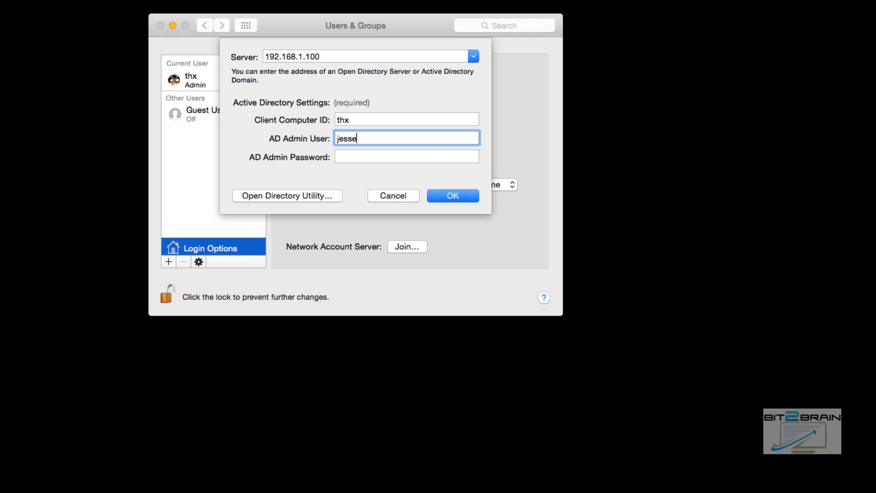
{"action": "type", "text": "win2012"}
{"action": "key", "text": "Tab"}
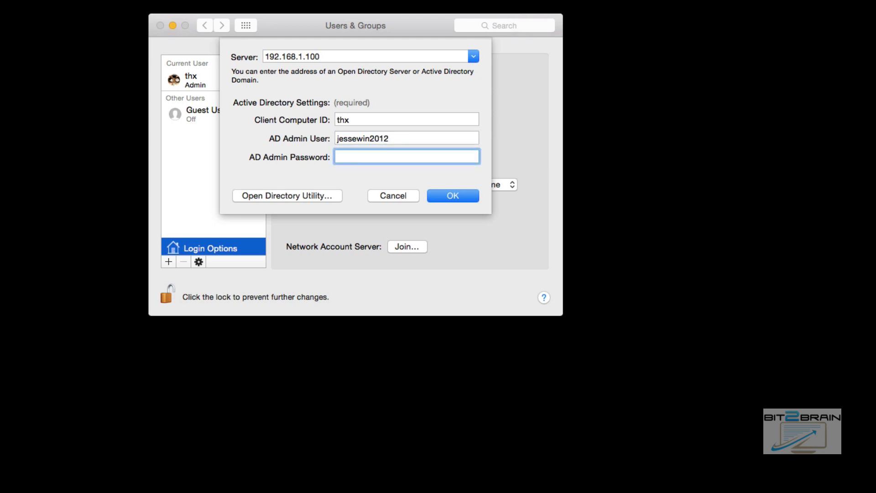
{"action": "type", "text": "********"}
{"action": "key", "text": "Return"}
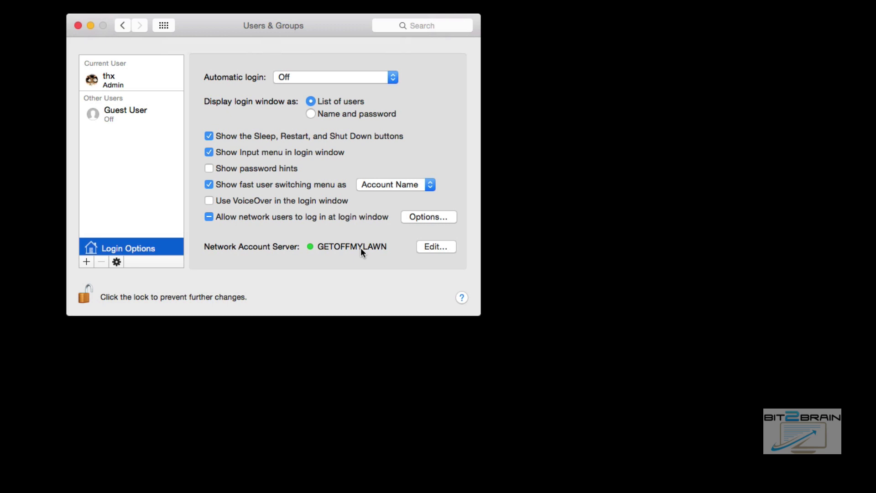
Open the network account servers list, start removing GETOFFMYLAWN, then choose Don't Unbind.
{"action": "left_click", "coordinate": [443, 246]}
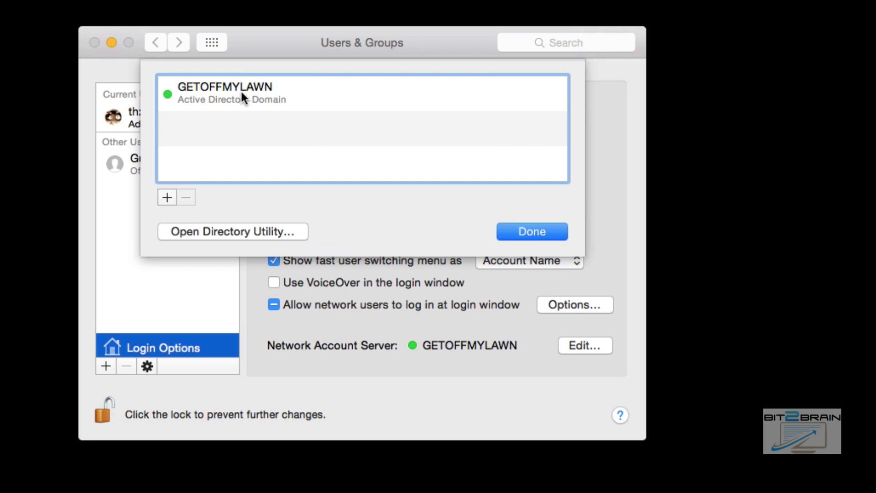
{"action": "left_click", "coordinate": [240, 91]}
{"action": "left_click", "coordinate": [189, 197]}
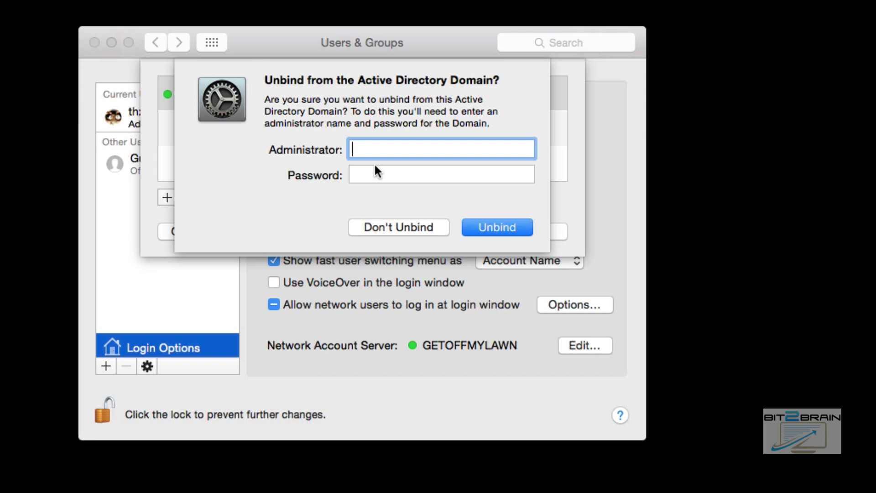
{"action": "left_click", "coordinate": [419, 226]}
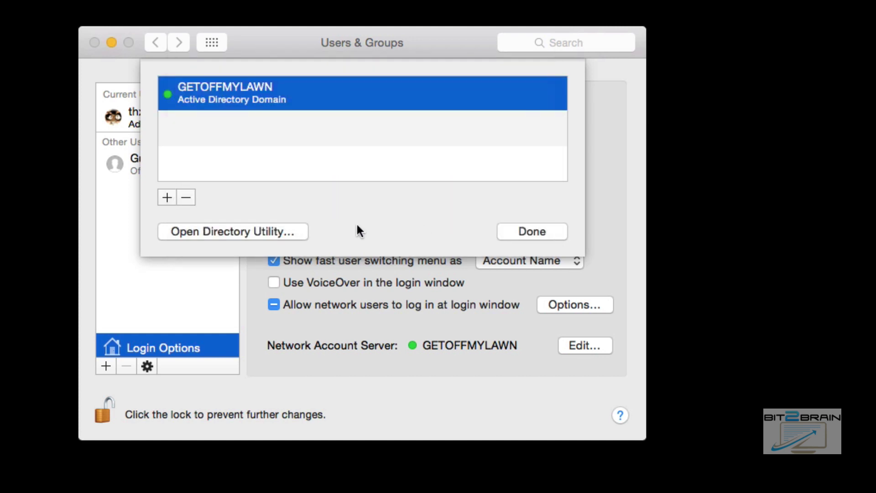
Open Directory Utility and unlock it with the administrator password.
{"action": "left_click", "coordinate": [194, 231]}
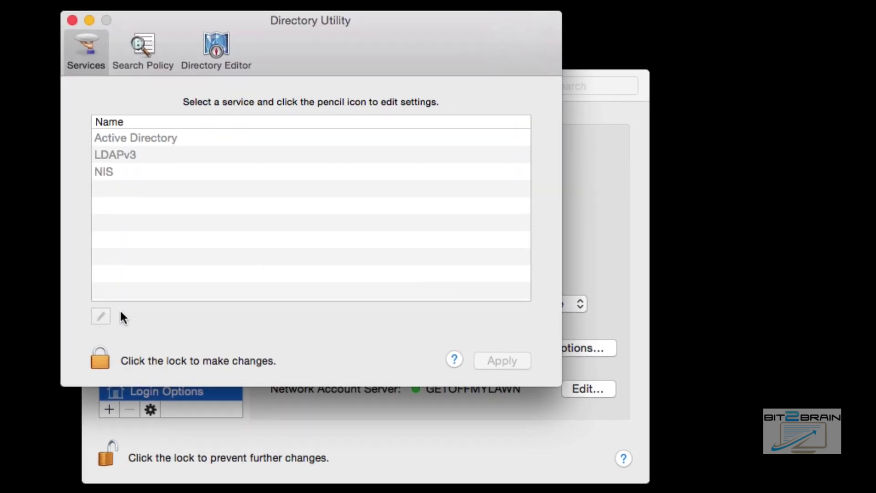
{"action": "left_click", "coordinate": [101, 356]}
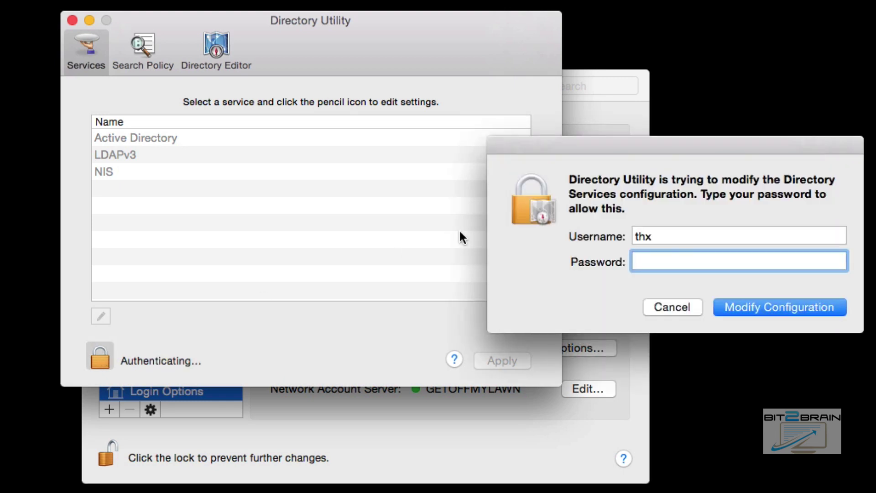
{"action": "type", "text": "********"}
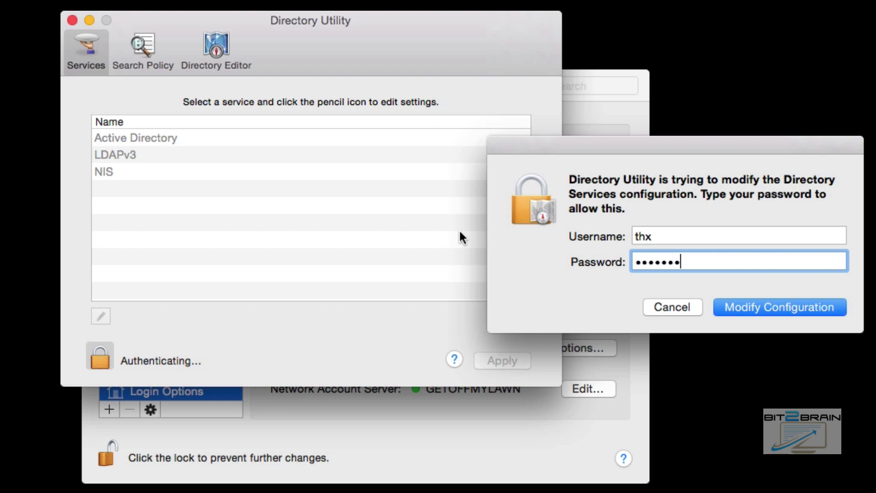
{"action": "key", "text": "Return"}
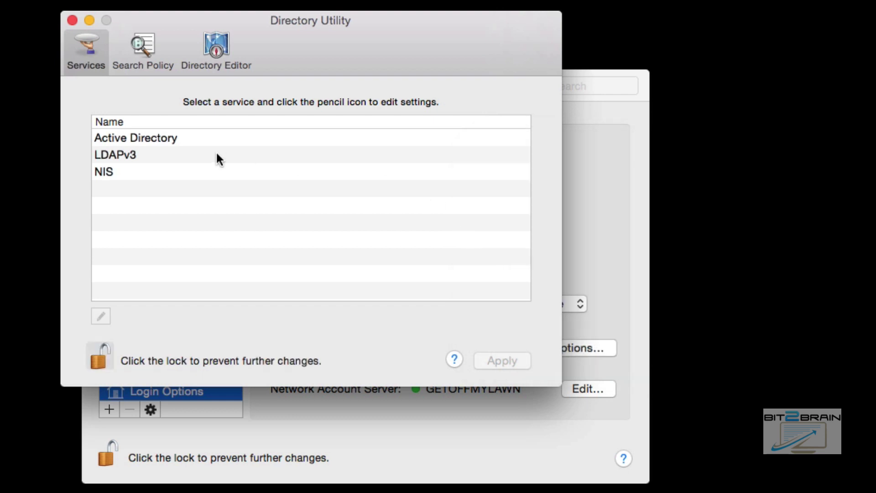
Open Active Directory settings with advanced options shown, then bring up Finder on Macintosh HD.
{"action": "double_click", "coordinate": [158, 137]}
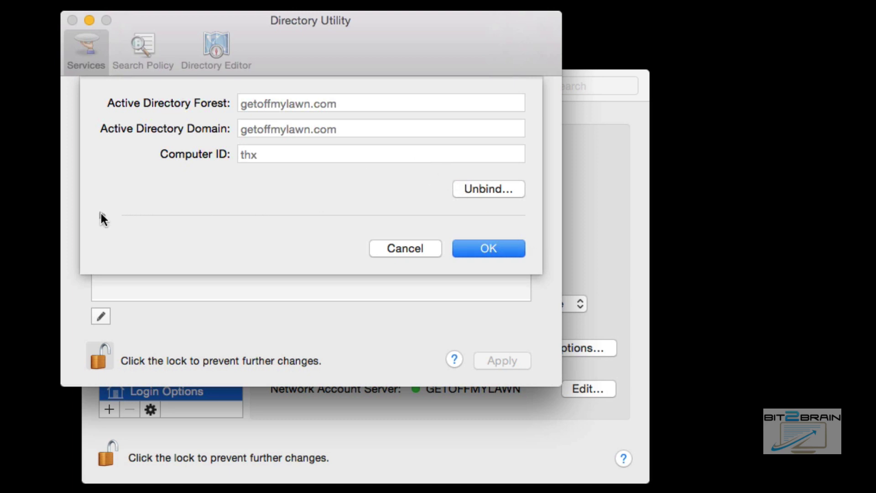
{"action": "left_click", "coordinate": [101, 214]}
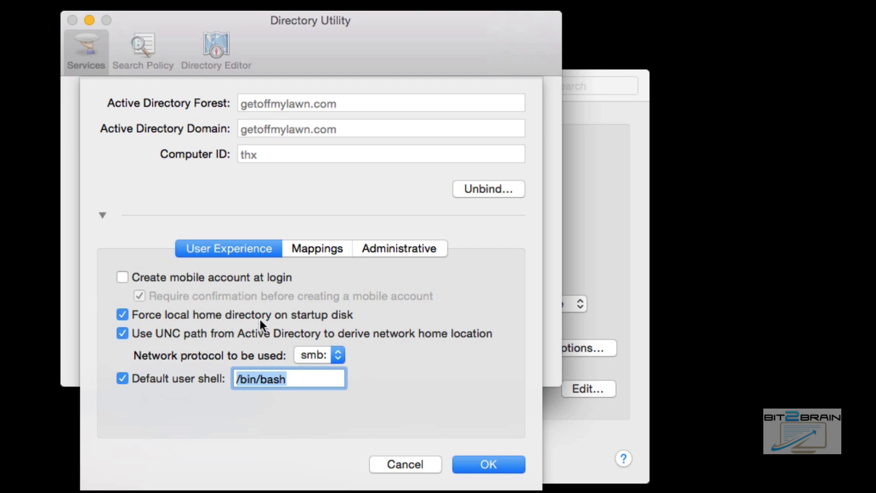
{"action": "key", "text": "super+Tab"}
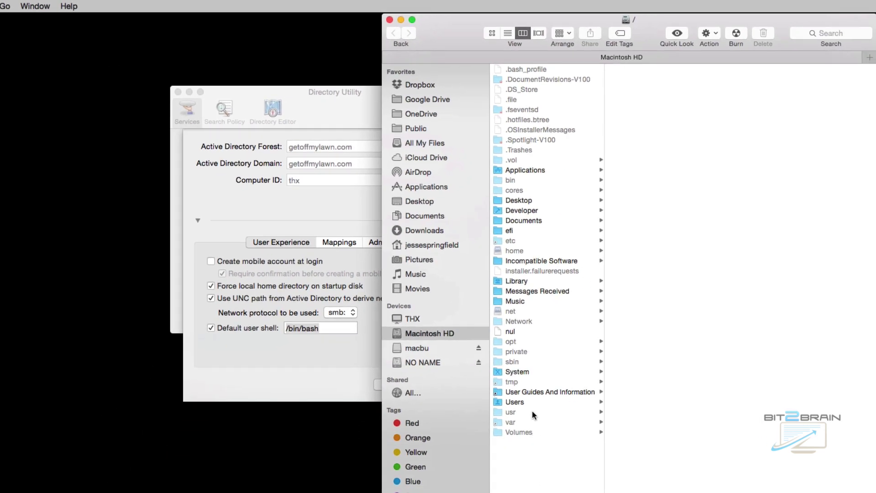
Check the home folders in Finder's Users folder, close Finder, and show the Active Directory Mappings options.
{"action": "left_click", "coordinate": [530, 401]}
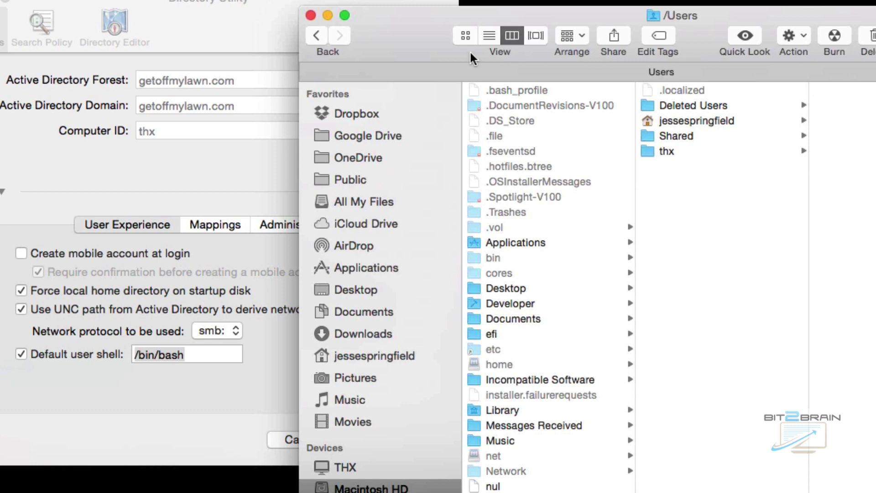
{"action": "left_click", "coordinate": [309, 15]}
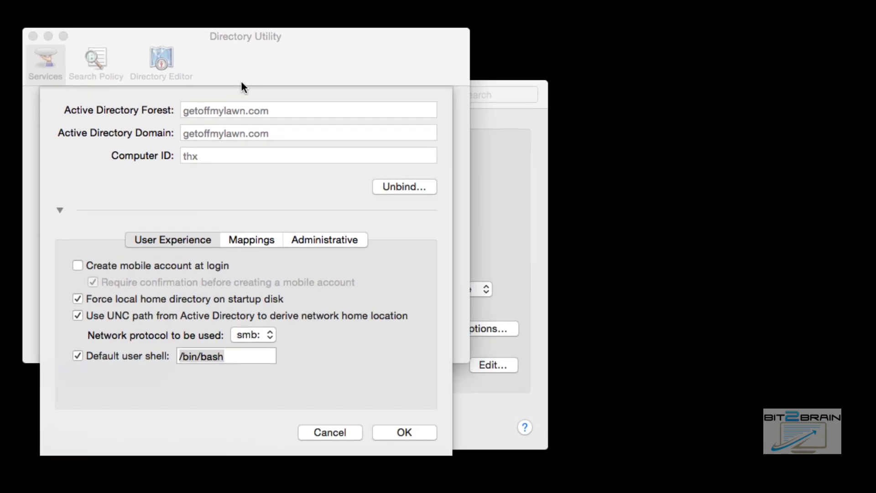
{"action": "left_click", "coordinate": [254, 242]}
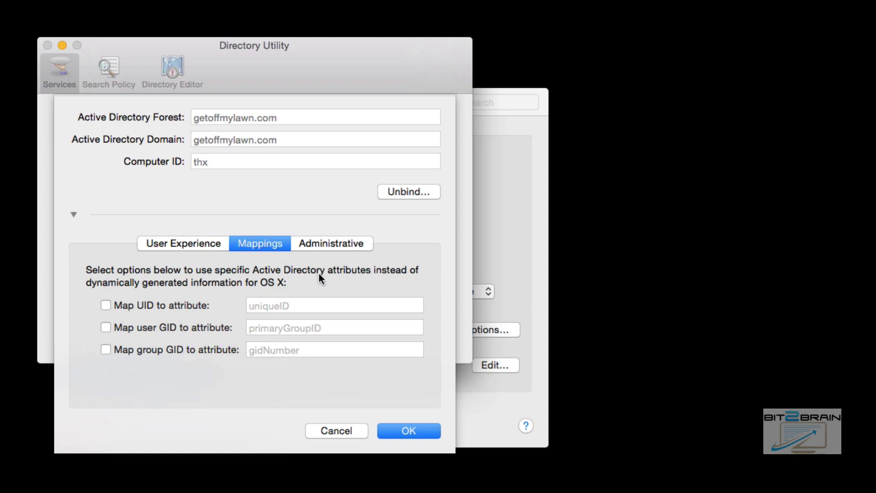
On the Administrative tab, leave 'Allow administration by' unchecked and save the Active Directory settings with OK.
{"action": "left_click", "coordinate": [323, 244]}
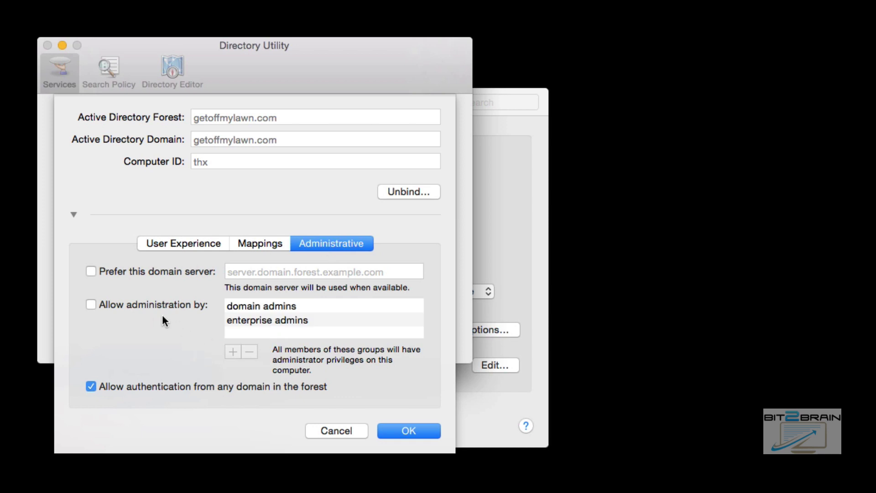
{"action": "left_click", "coordinate": [93, 304]}
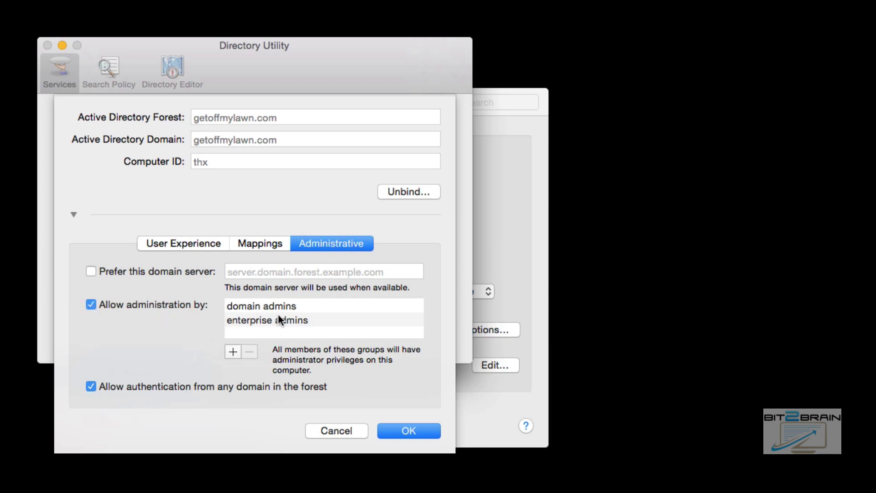
{"action": "left_click", "coordinate": [90, 305]}
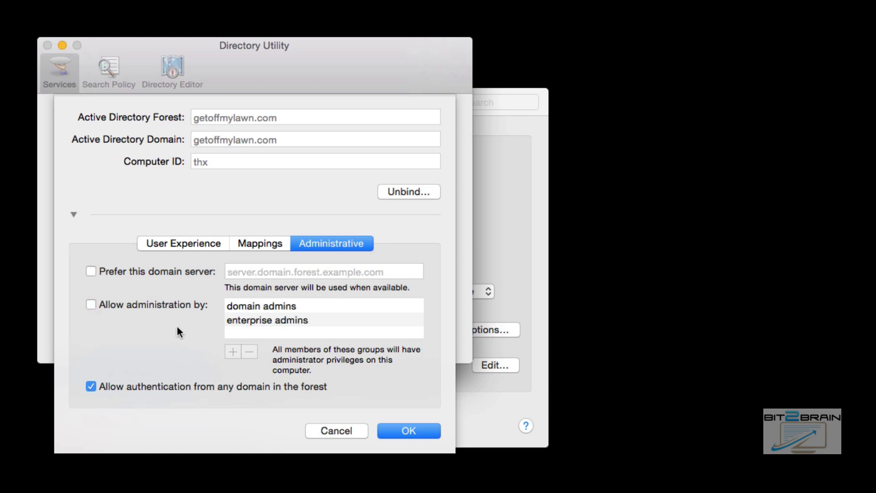
{"action": "left_click", "coordinate": [422, 430]}
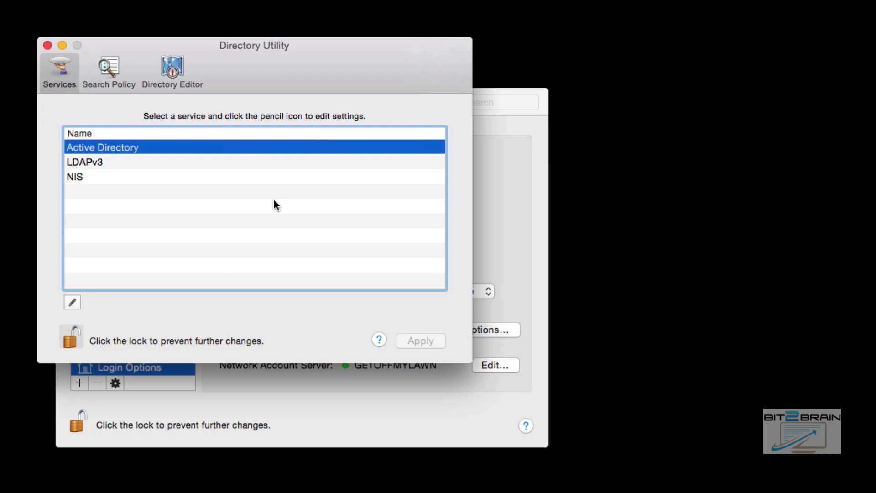
Lock and quit Directory Utility, then show the Options for 'Allow network users to log in at login window'.
{"action": "left_click", "coordinate": [70, 337]}
{"action": "left_click", "coordinate": [47, 45]}
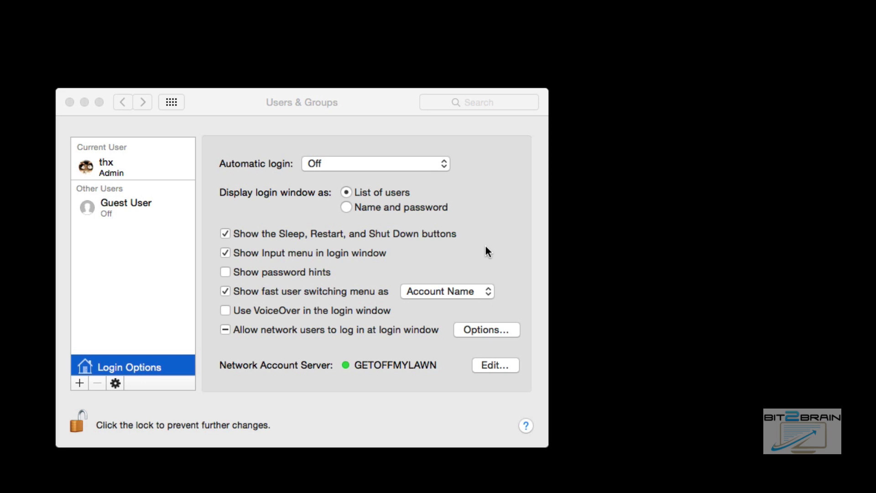
{"action": "left_click", "coordinate": [473, 335]}
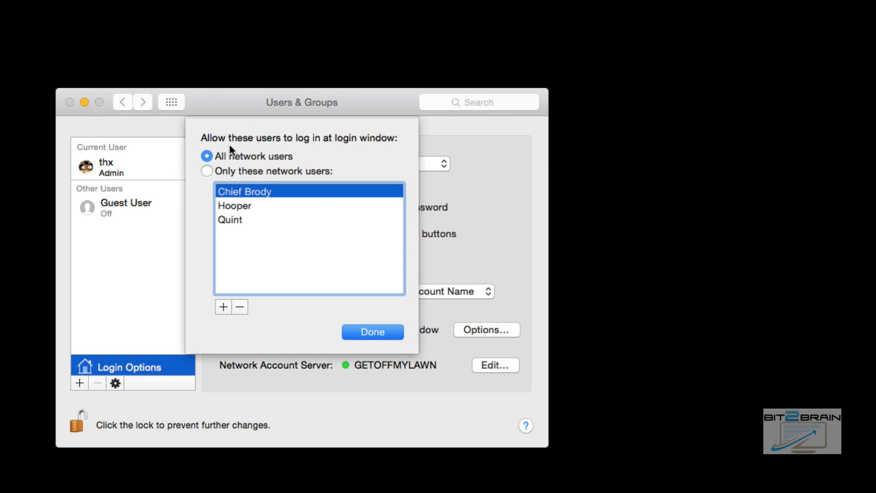
Remove all three users from the allowed network users list and bring up the add-user picker.
{"action": "left_click", "coordinate": [240, 220]}
{"action": "left_click", "coordinate": [247, 192], "text": "shift"}
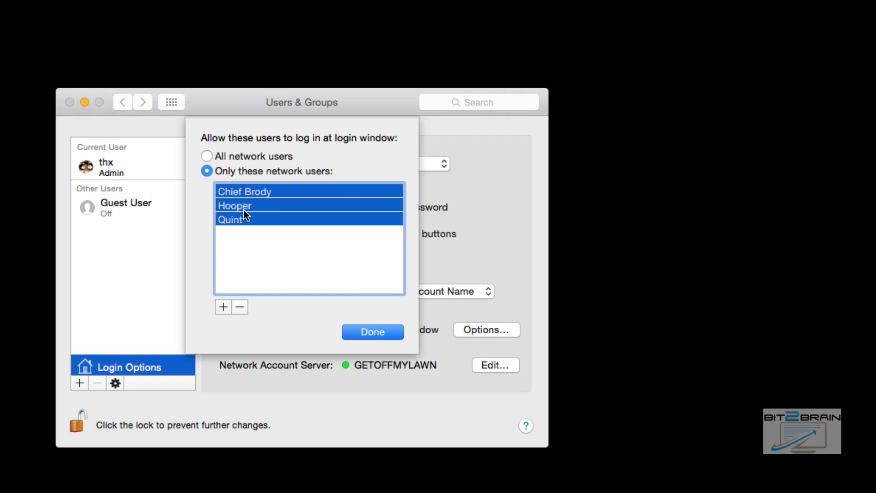
{"action": "left_click", "coordinate": [240, 307]}
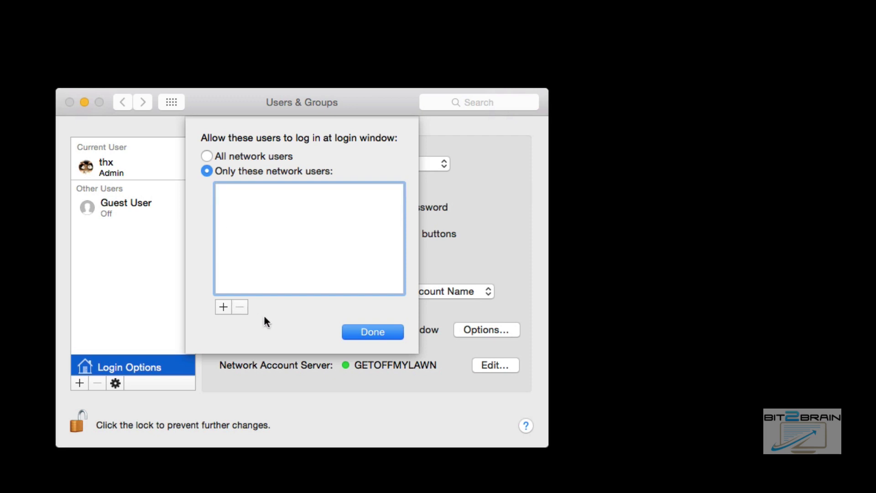
{"action": "left_click", "coordinate": [221, 306]}
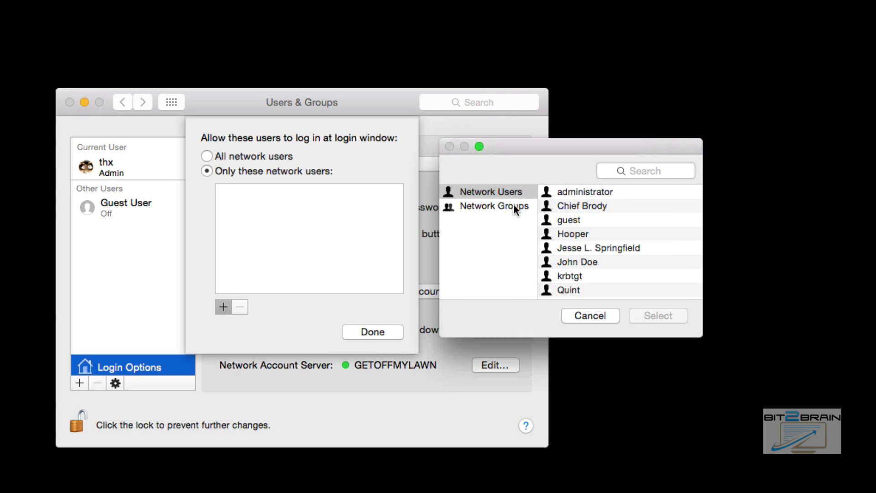
Select three users in Network Users, add them to the allowed login list, and finish with Done.
{"action": "left_click", "coordinate": [514, 207]}
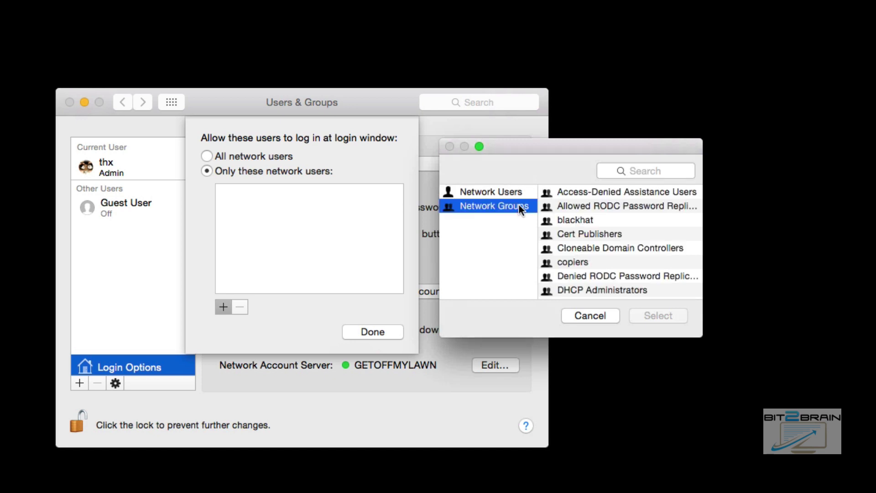
{"action": "left_click", "coordinate": [491, 192]}
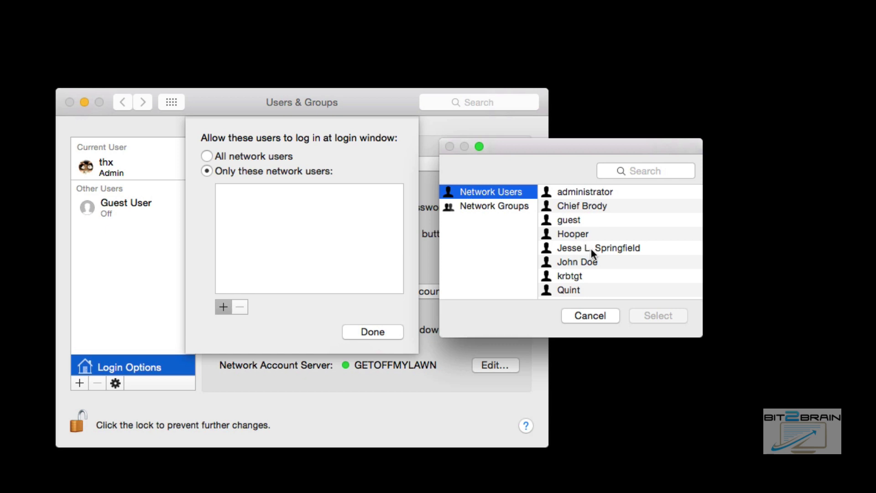
{"action": "left_click", "coordinate": [584, 210]}
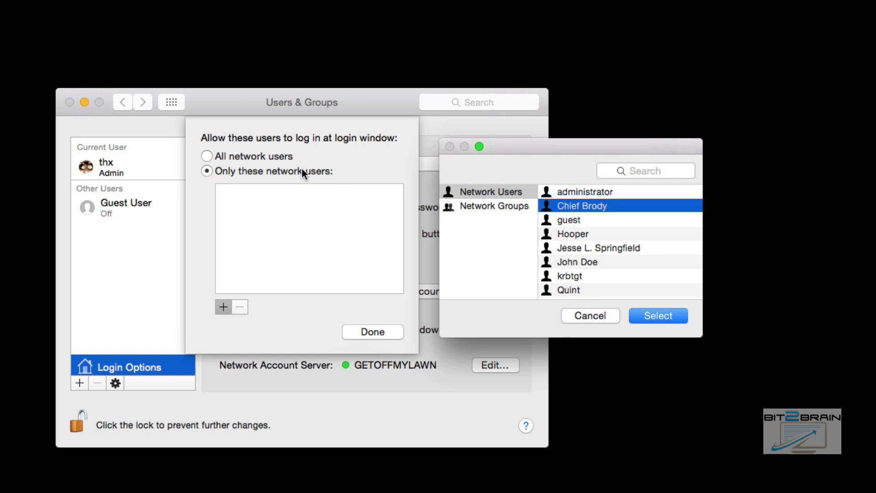
{"action": "left_click", "coordinate": [576, 291], "text": "super"}
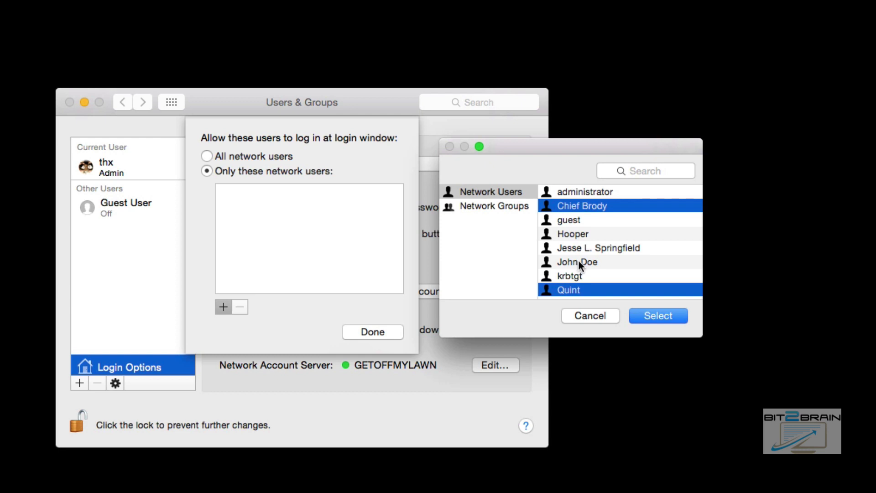
{"action": "left_click", "coordinate": [572, 235], "text": "super"}
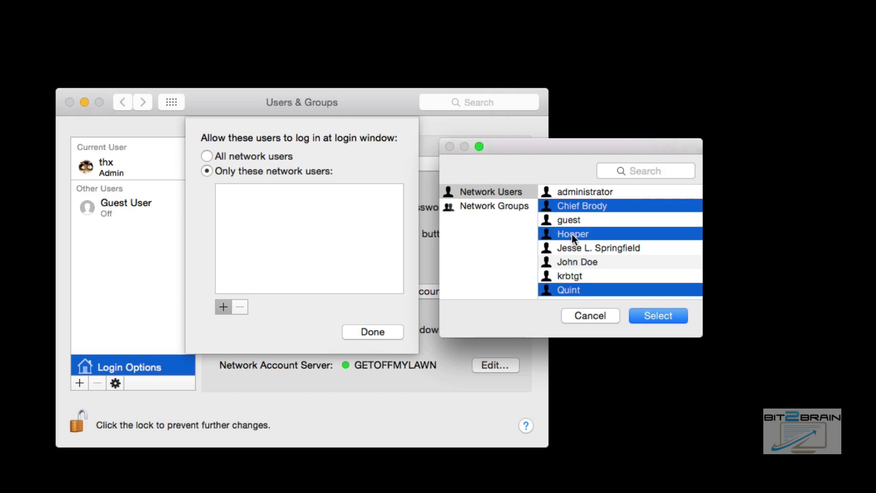
{"action": "left_click", "coordinate": [651, 320]}
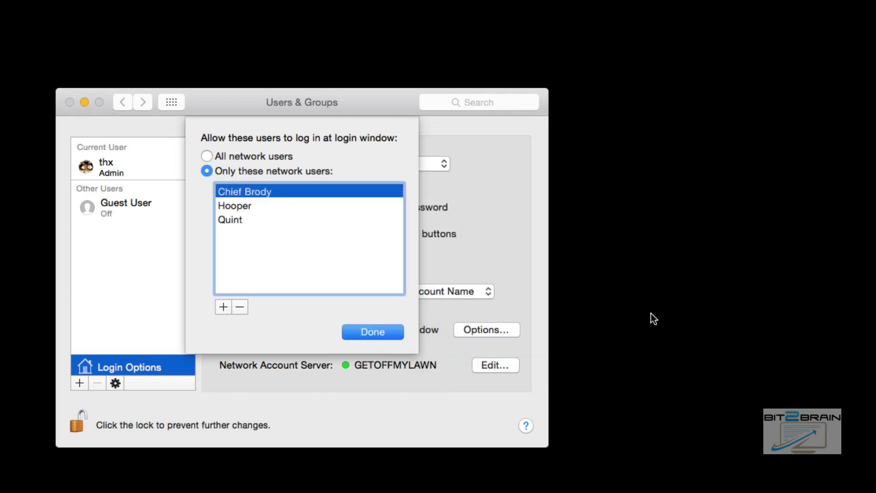
{"action": "left_click", "coordinate": [373, 329]}
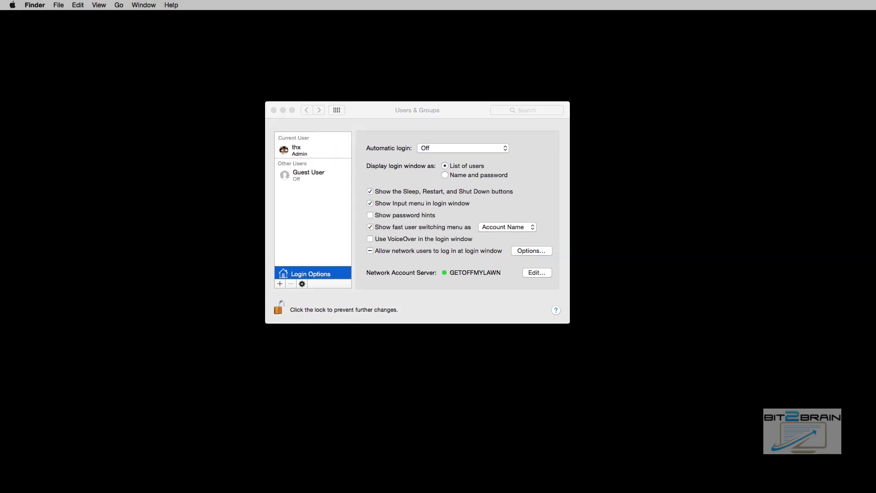
Check the Users folder in a new Finder window, close it, and lock the Users & Groups padlock.
{"action": "key", "text": "super+n"}
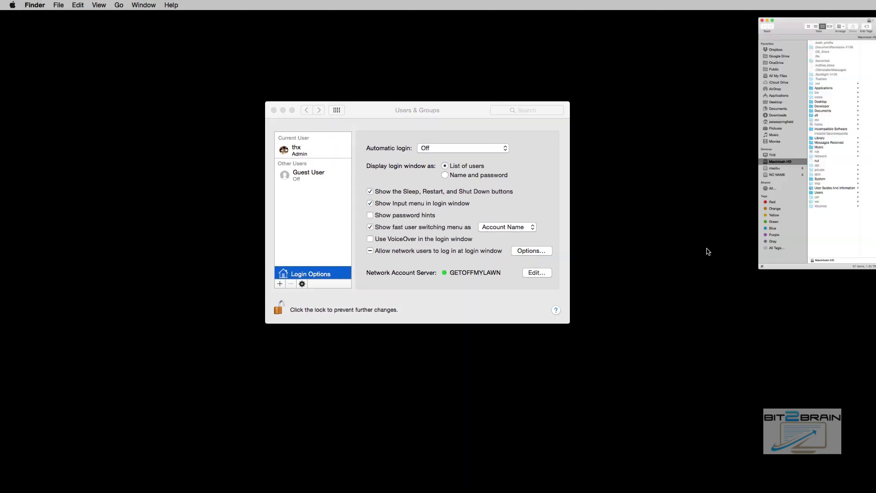
{"action": "left_click", "coordinate": [550, 327]}
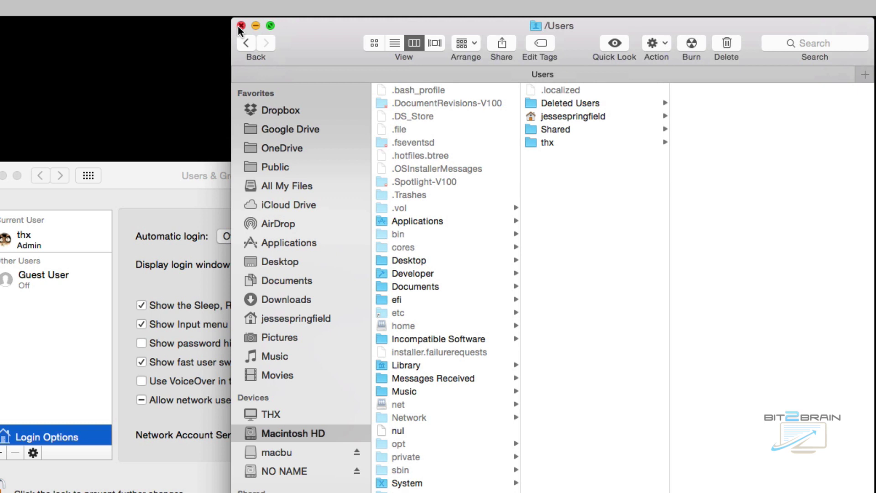
{"action": "left_click", "coordinate": [432, 16]}
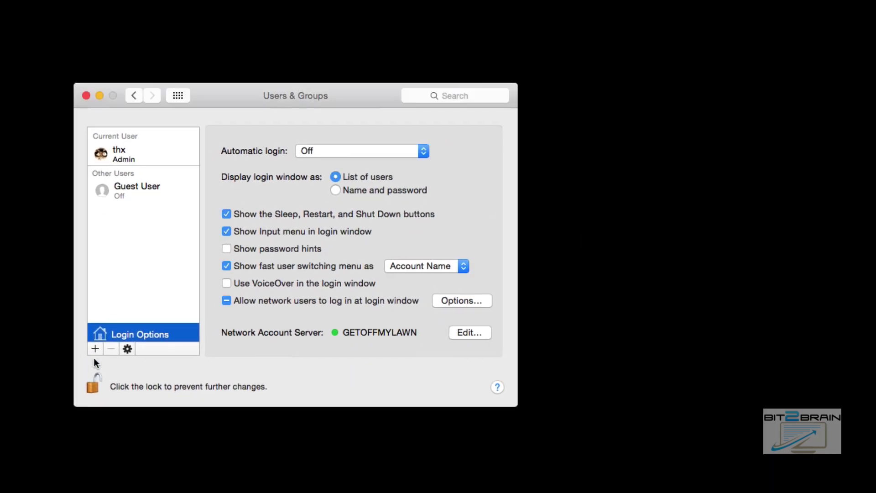
{"action": "left_click", "coordinate": [2, 485]}
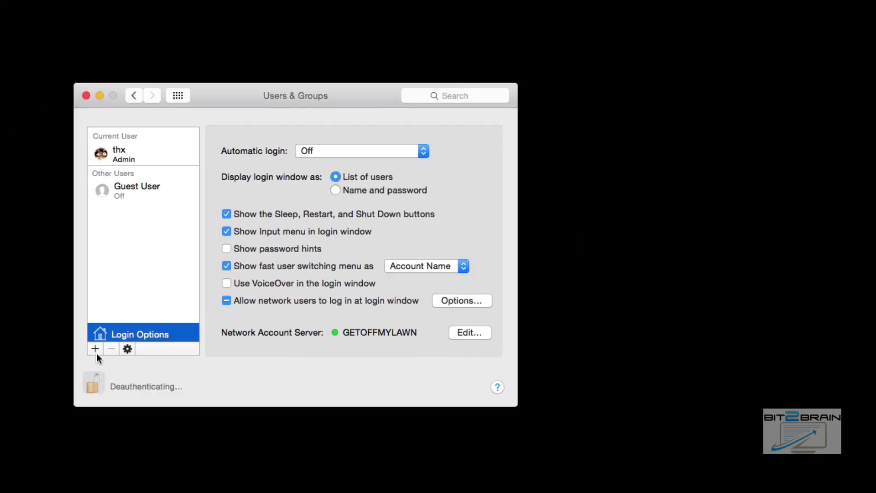
Quit System Preferences, closing the Users & Groups window.
{"action": "left_click", "coordinate": [88, 97]}
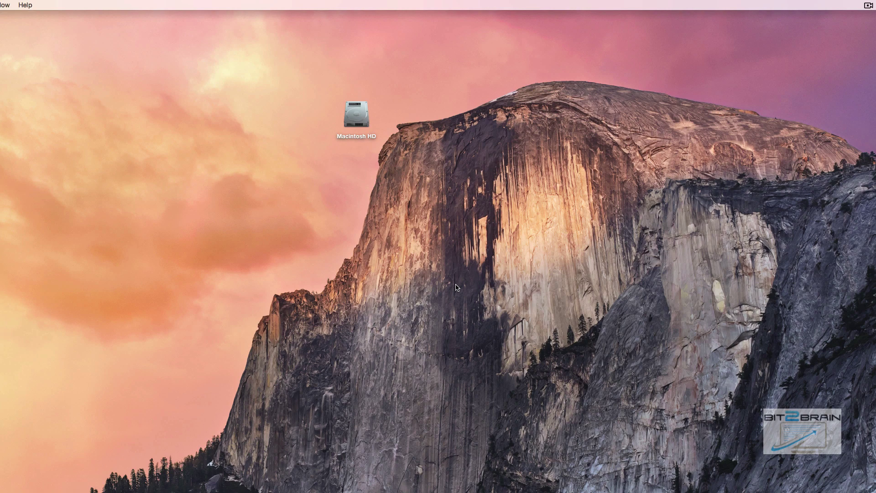
Open Macintosh HD, view the new home folder inside Users, then close that Finder window.
{"action": "double_click", "coordinate": [356, 115]}
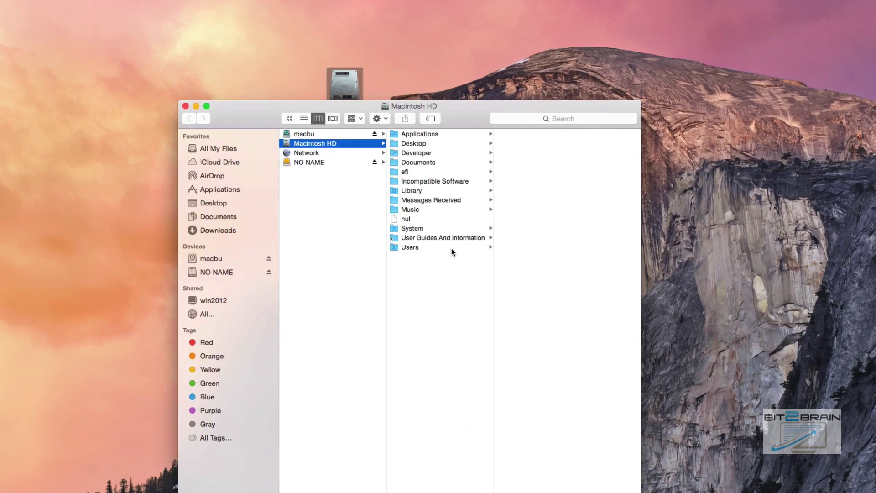
{"action": "left_click", "coordinate": [450, 246]}
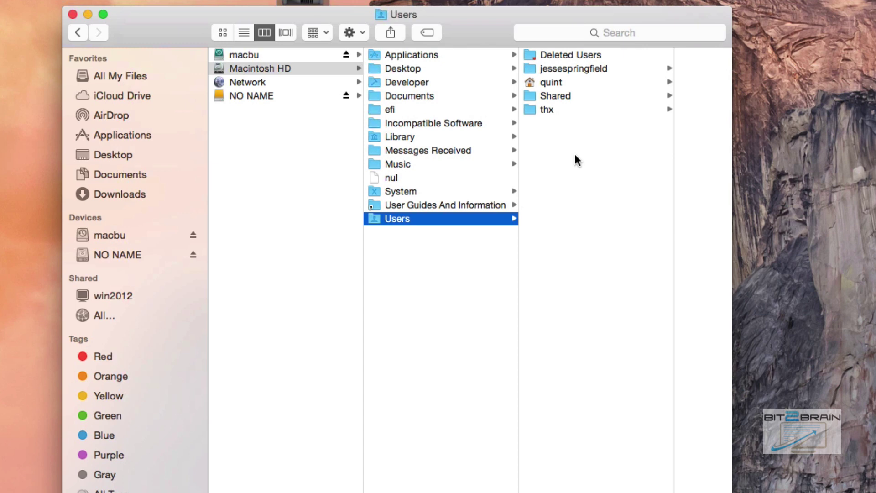
{"action": "left_click_drag", "start_coordinate": [472, 21], "coordinate": [370, 71]}
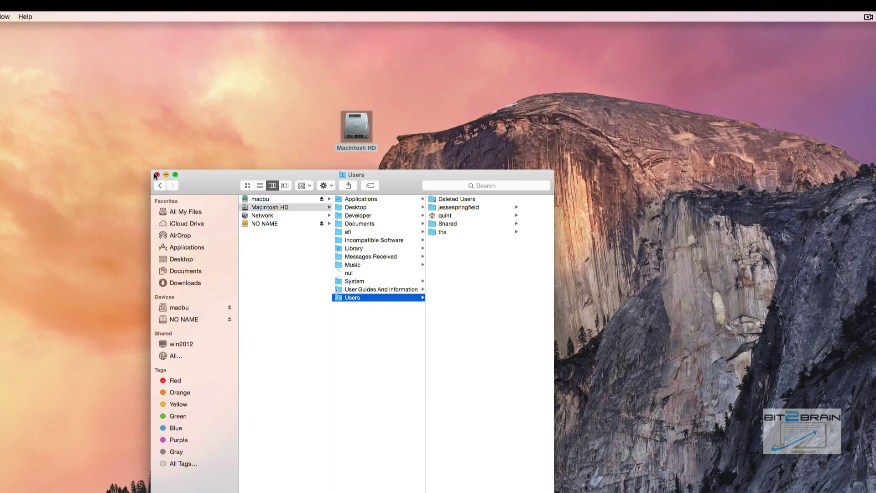
{"action": "left_click", "coordinate": [156, 175]}
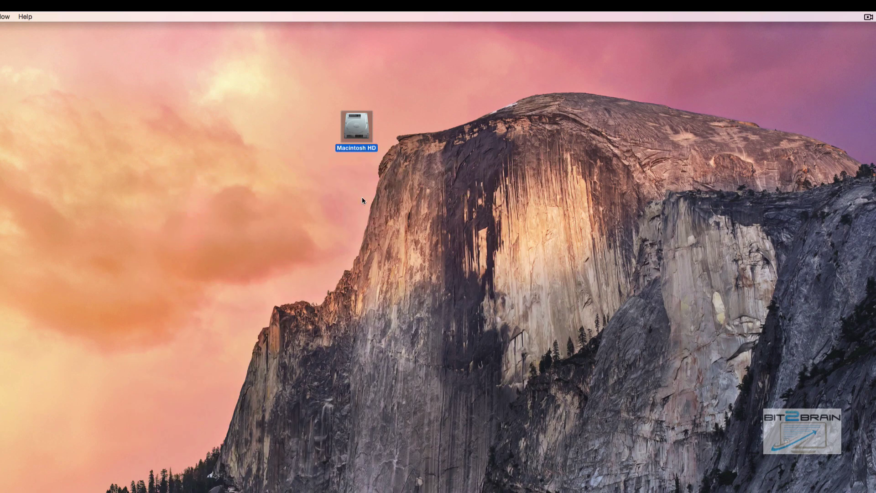